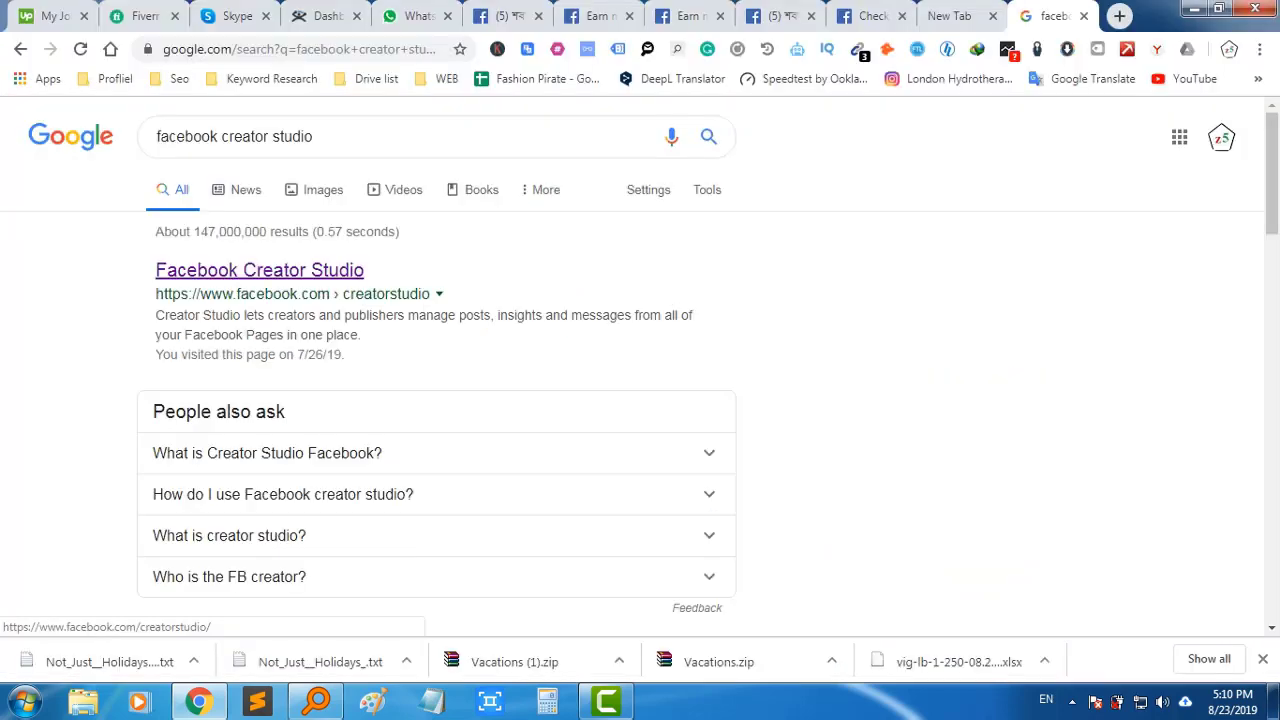
Open the Facebook Creator Studio result from the Google search page
{"action": "left_click", "coordinate": [259, 270]}
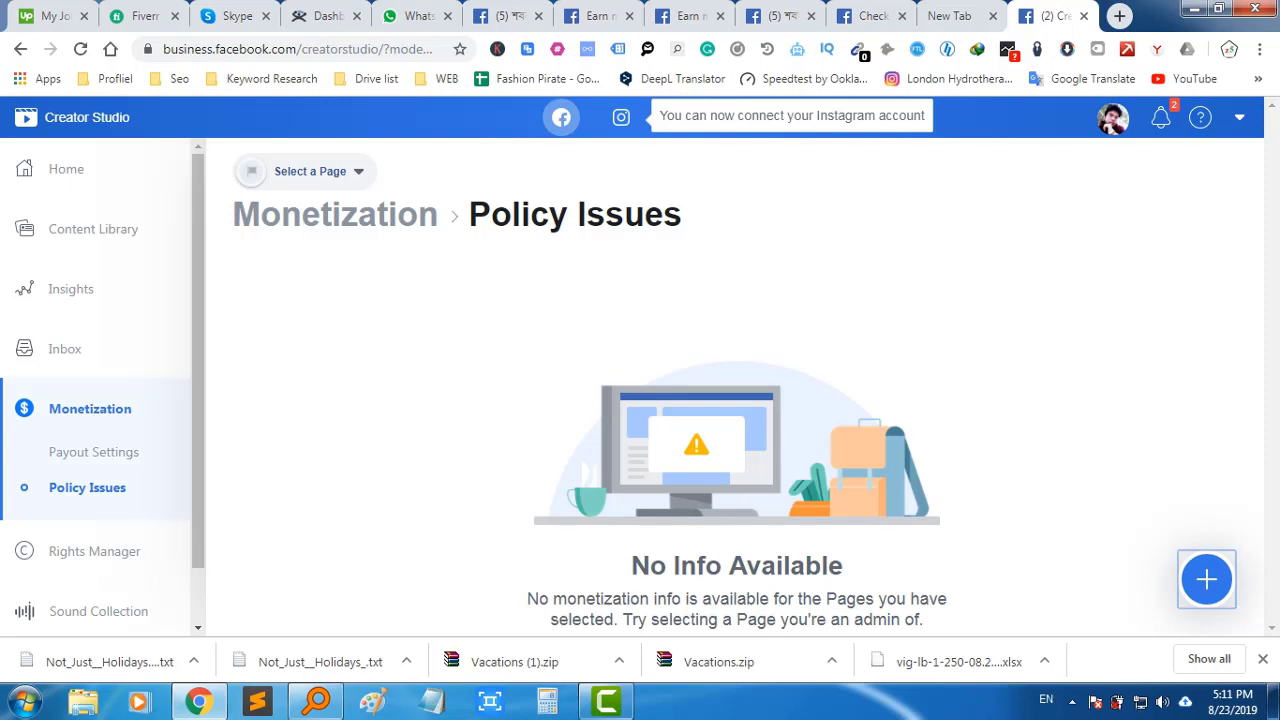
Start ad breaks onboarding for the managed Pages and advance to the terms review
{"action": "left_click", "coordinate": [1206, 579]}
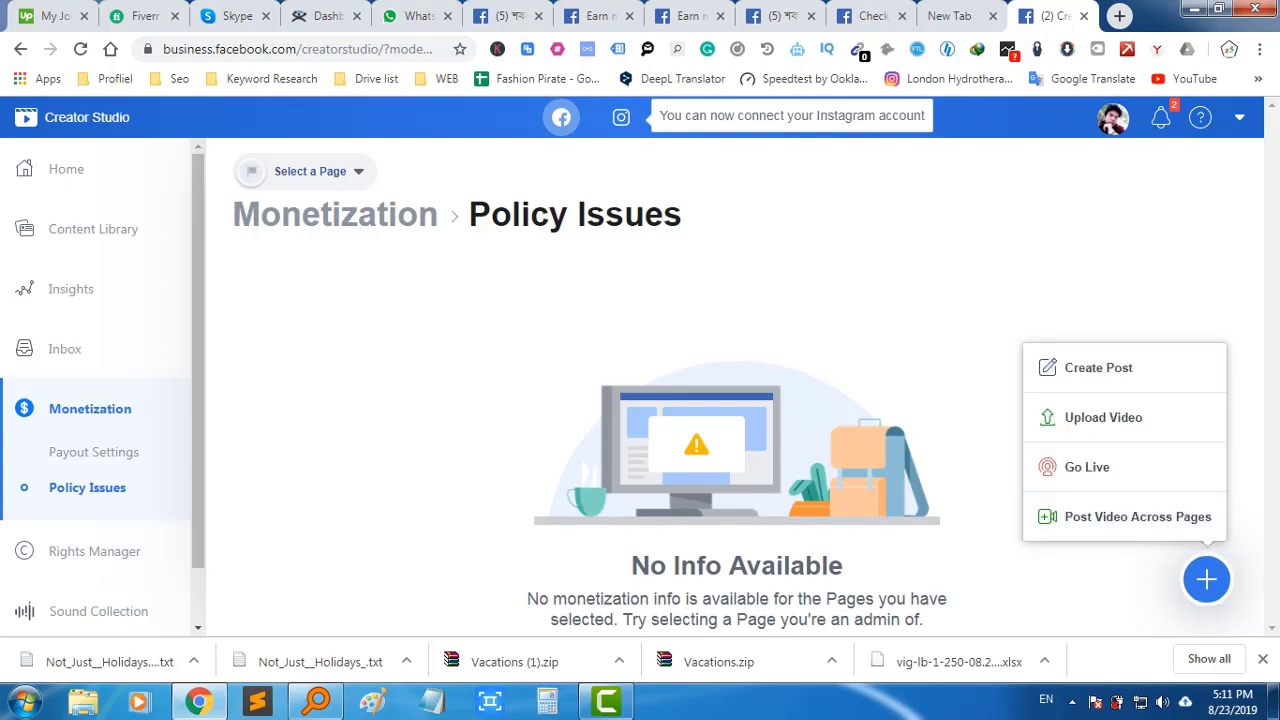
{"action": "left_click", "coordinate": [67, 588]}
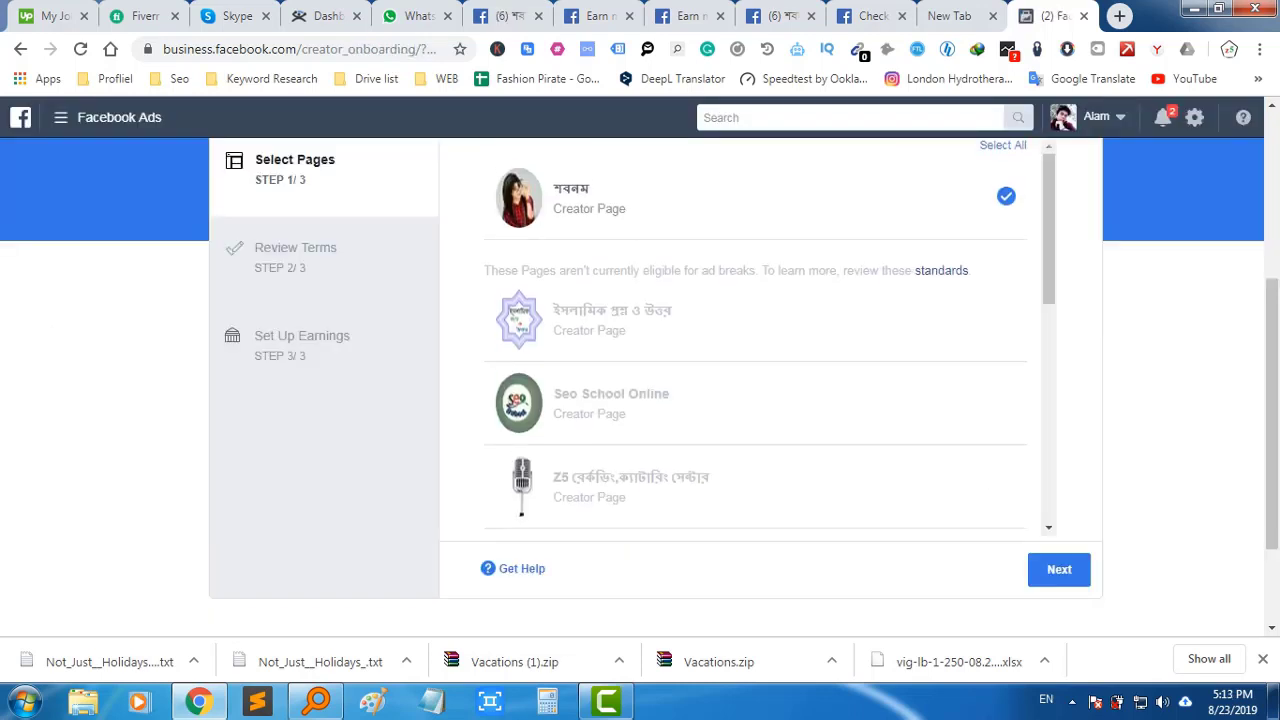
{"action": "left_click", "coordinate": [1059, 569]}
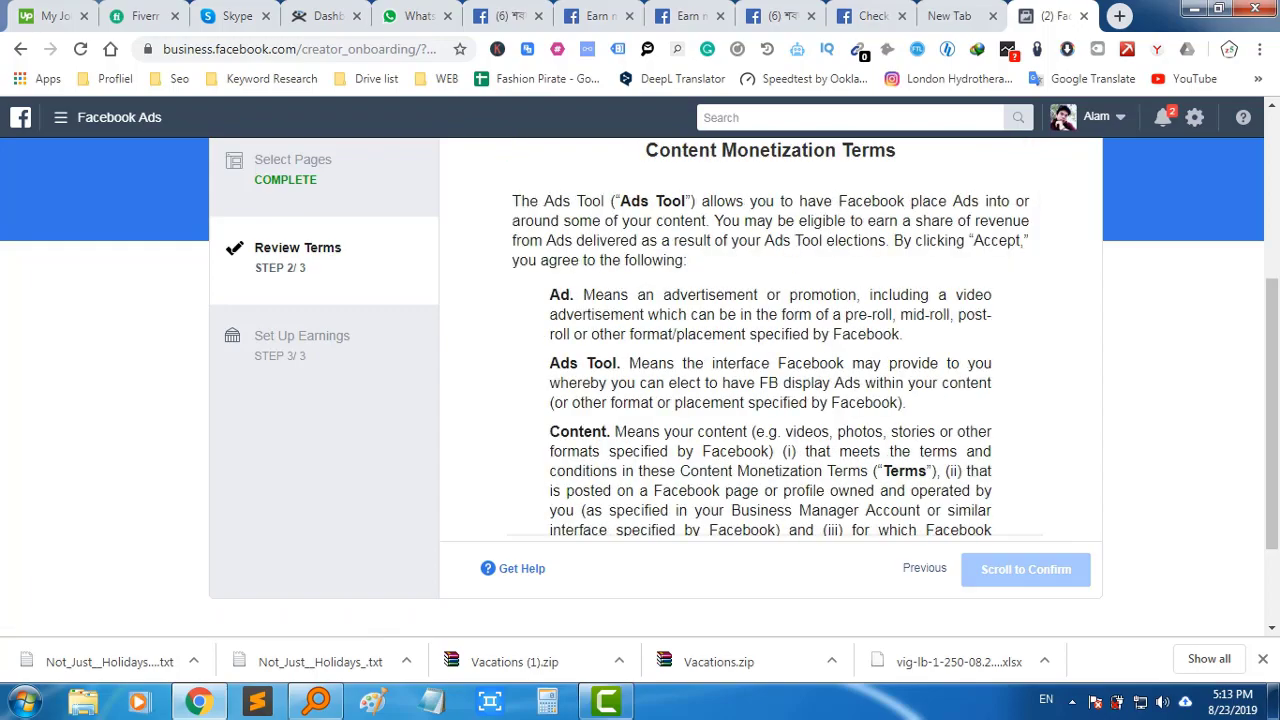
Agree to the Content Monetization Terms and begin payment account setup
{"action": "scroll", "coordinate": [770, 340], "scroll_direction": "down", "scroll_amount": 10}
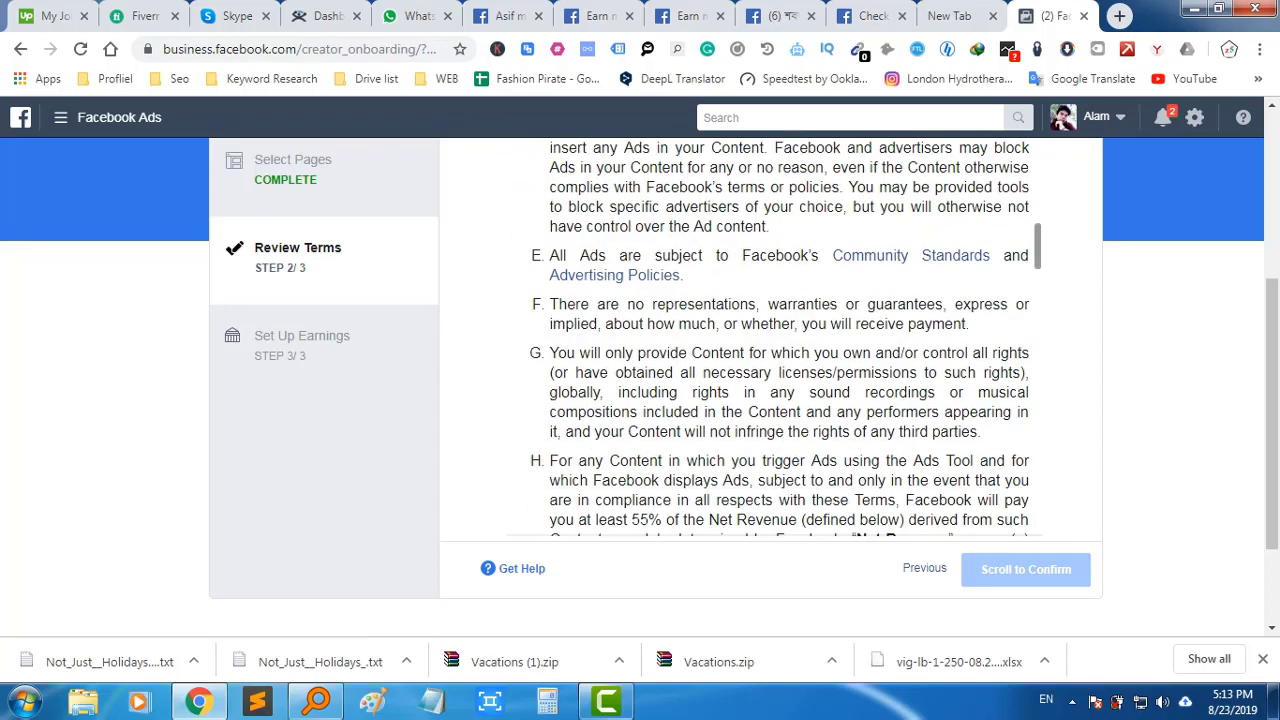
{"action": "scroll", "coordinate": [770, 340], "scroll_direction": "down", "scroll_amount": 15}
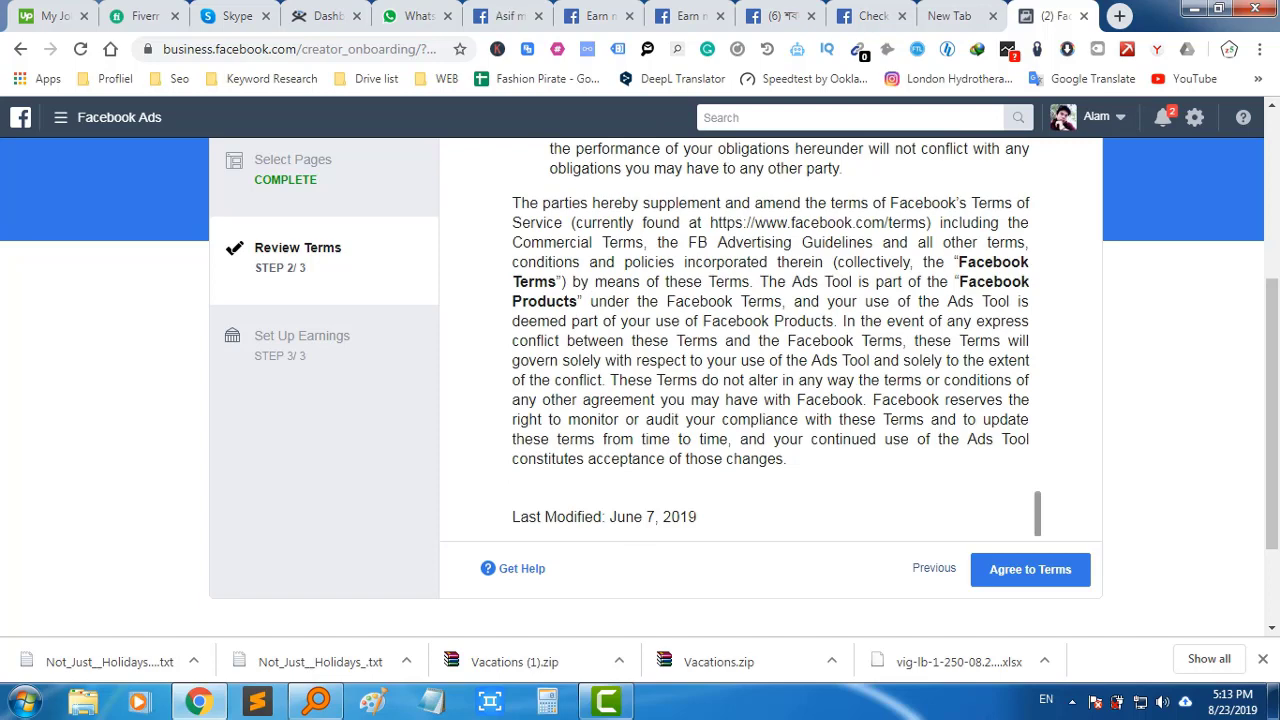
{"action": "left_click", "coordinate": [1030, 569]}
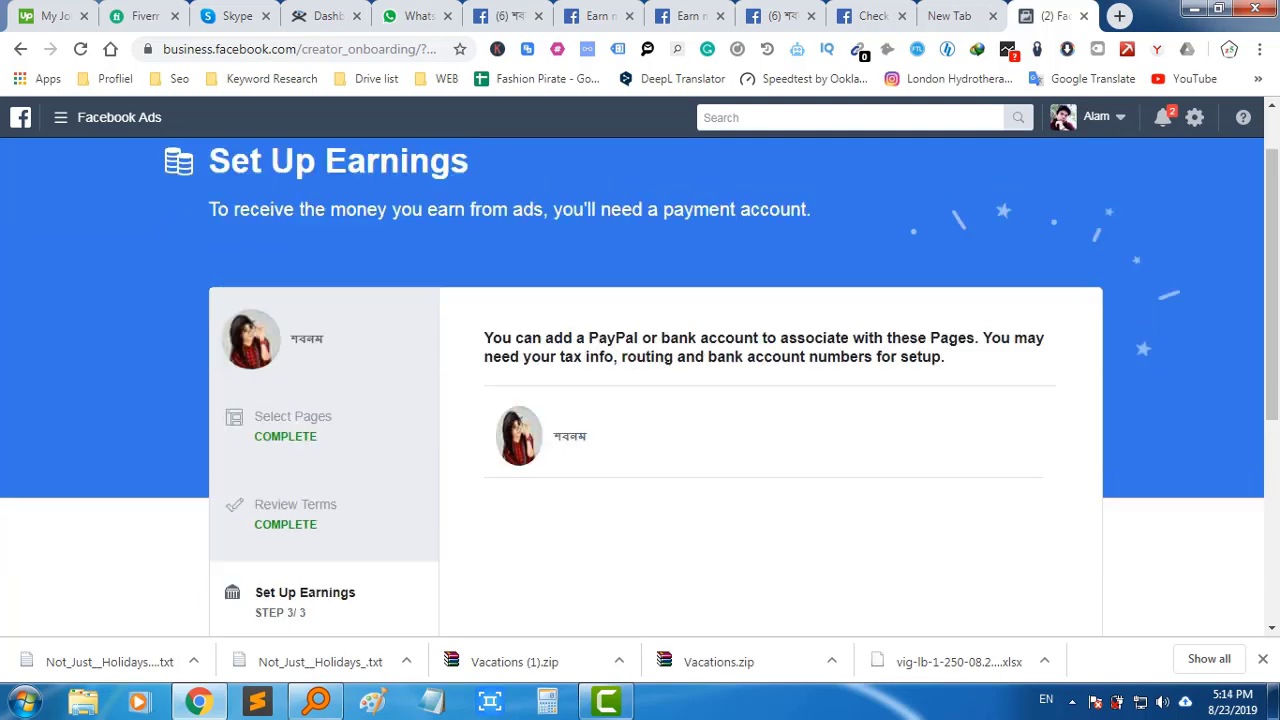
{"action": "left_click", "coordinate": [1059, 616]}
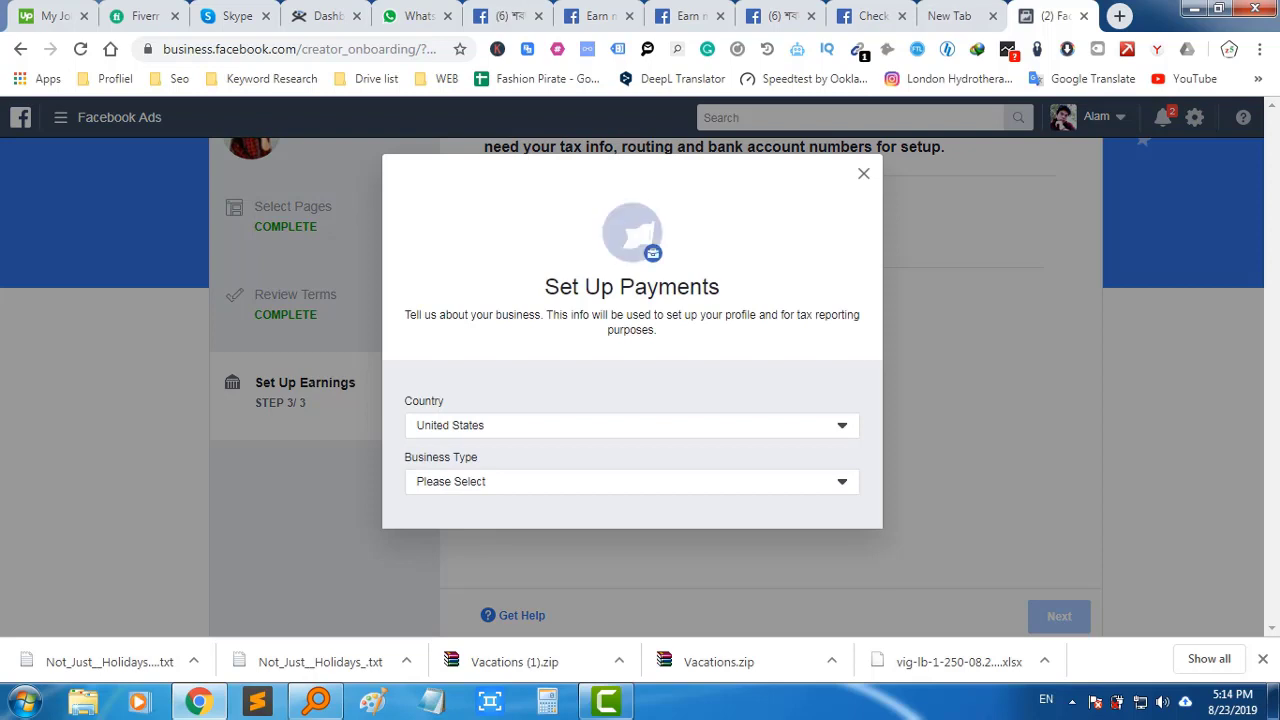
In Set Up Payments, pick Bangladesh from the country list and Individual as business type
{"action": "left_click", "coordinate": [630, 425]}
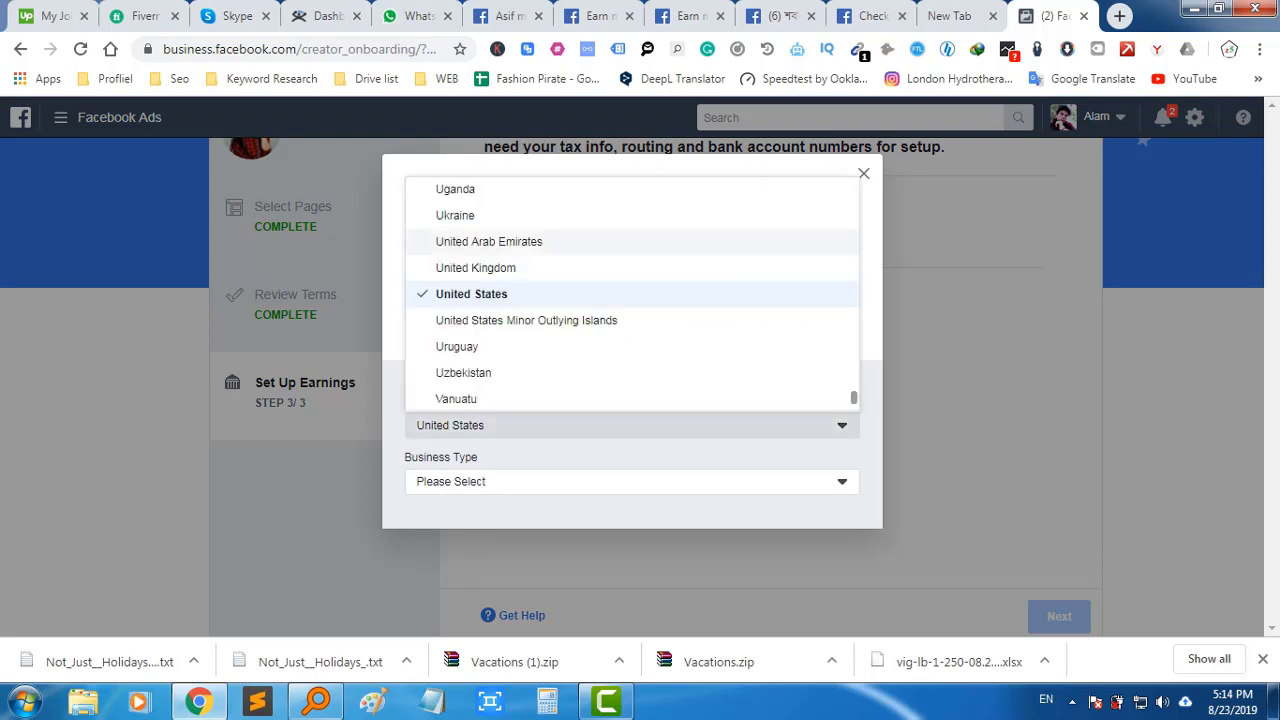
{"action": "scroll", "coordinate": [530, 319], "scroll_direction": "down", "scroll_amount": 3}
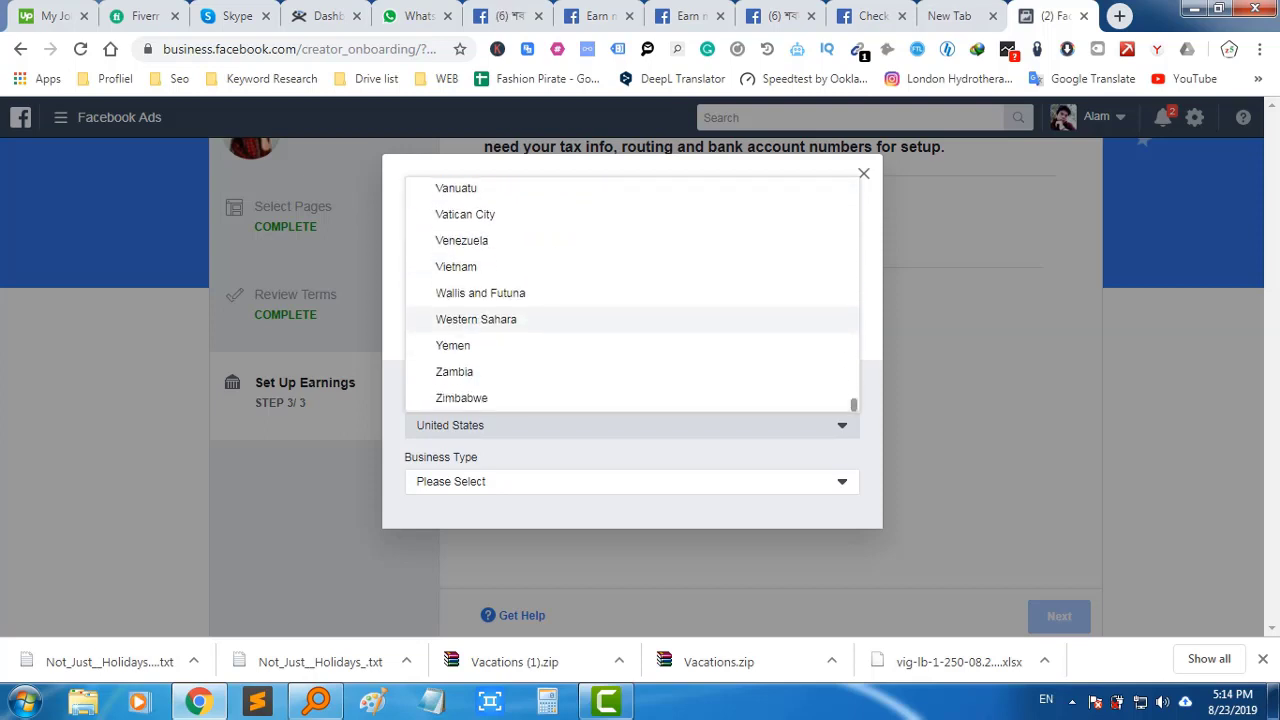
{"action": "scroll", "coordinate": [530, 340], "scroll_direction": "up", "scroll_amount": 9}
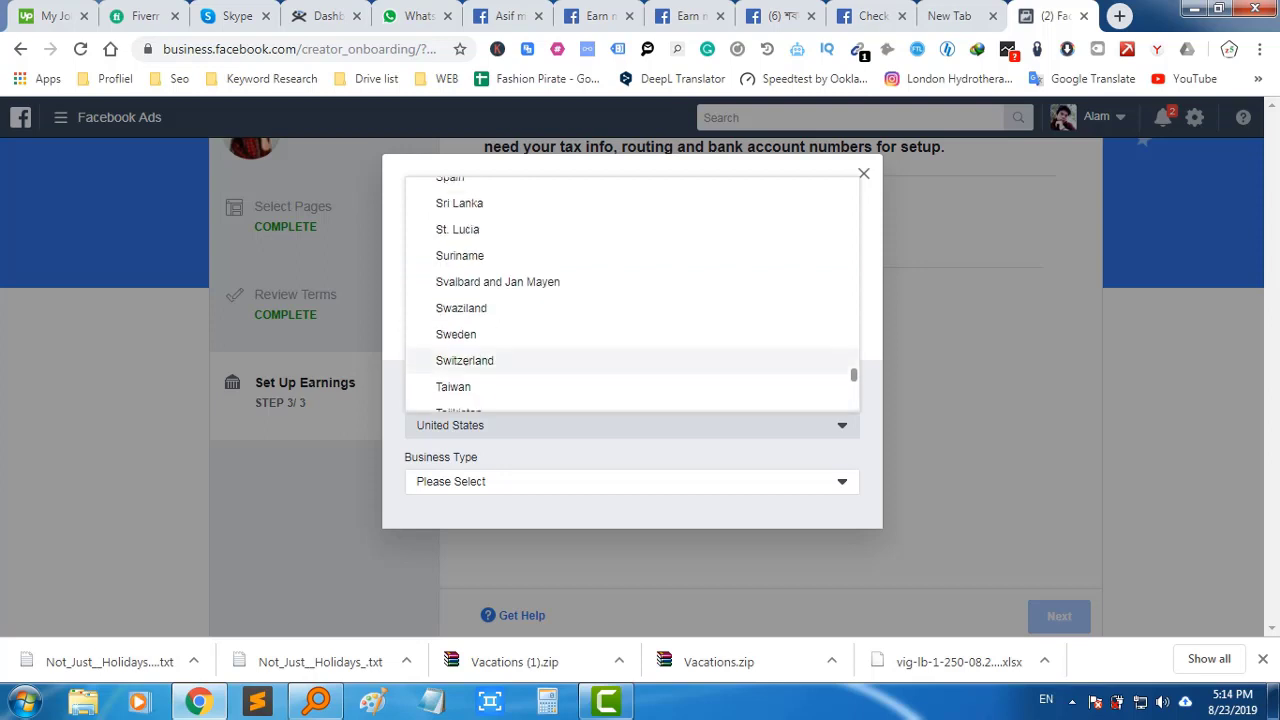
{"action": "scroll", "coordinate": [530, 360], "scroll_direction": "up", "scroll_amount": 18}
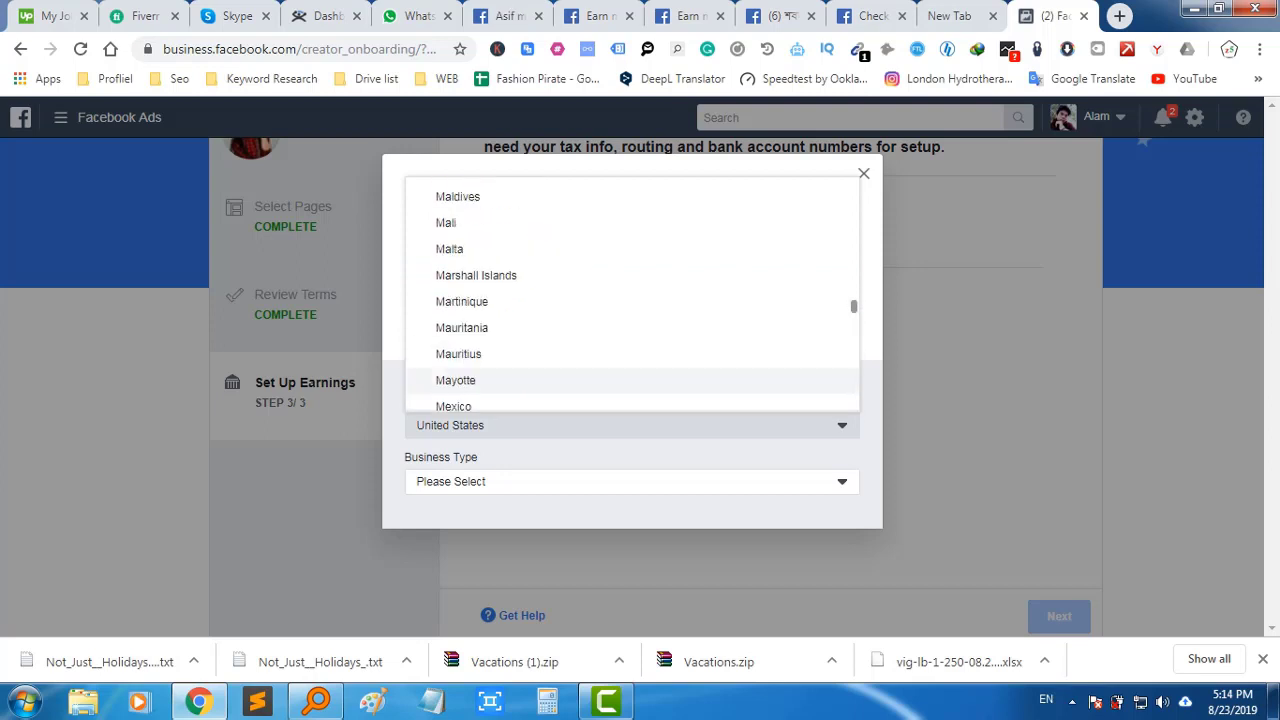
{"action": "scroll", "coordinate": [530, 340], "scroll_direction": "up", "scroll_amount": 20}
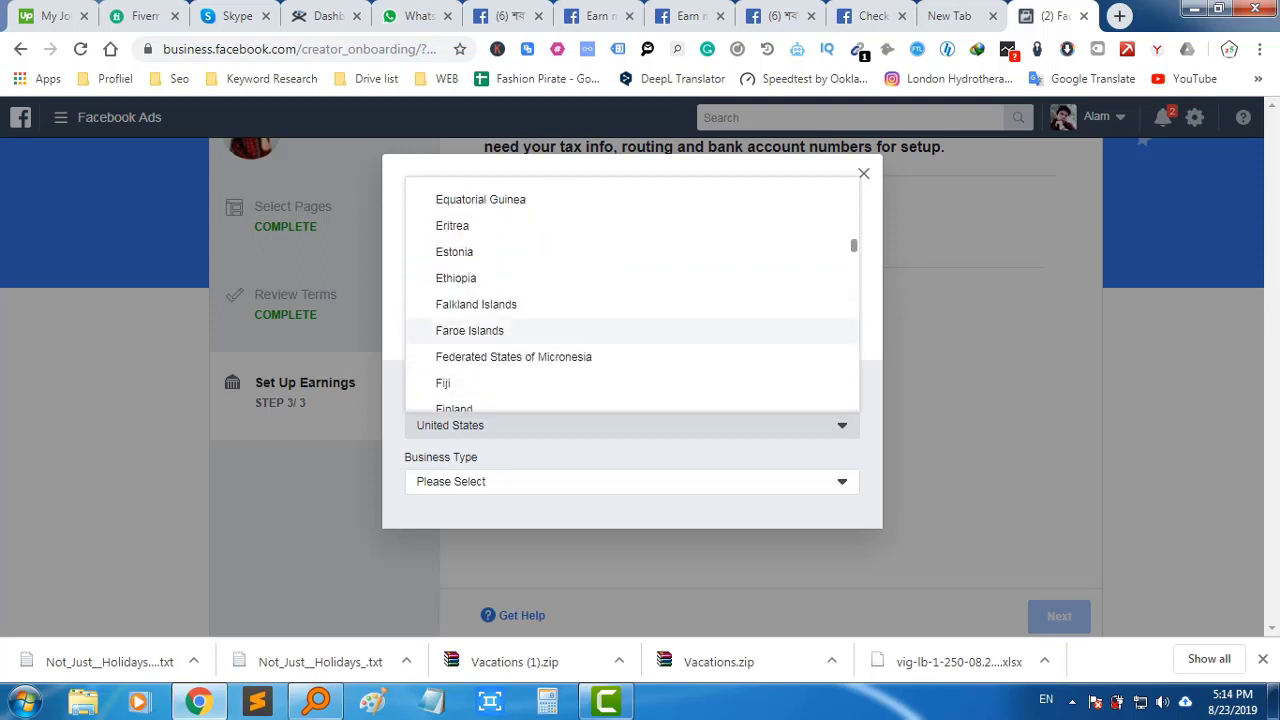
{"action": "scroll", "coordinate": [530, 330], "scroll_direction": "up", "scroll_amount": 5}
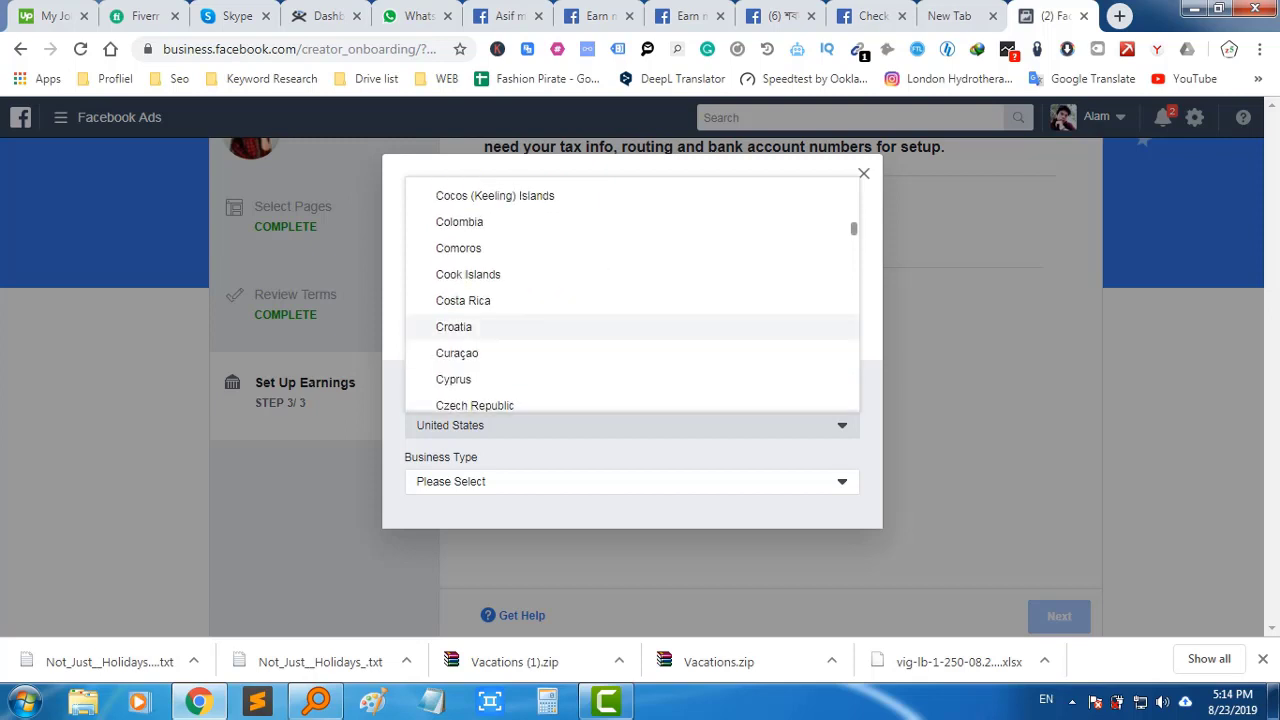
{"action": "scroll", "coordinate": [530, 330], "scroll_direction": "up", "scroll_amount": 5}
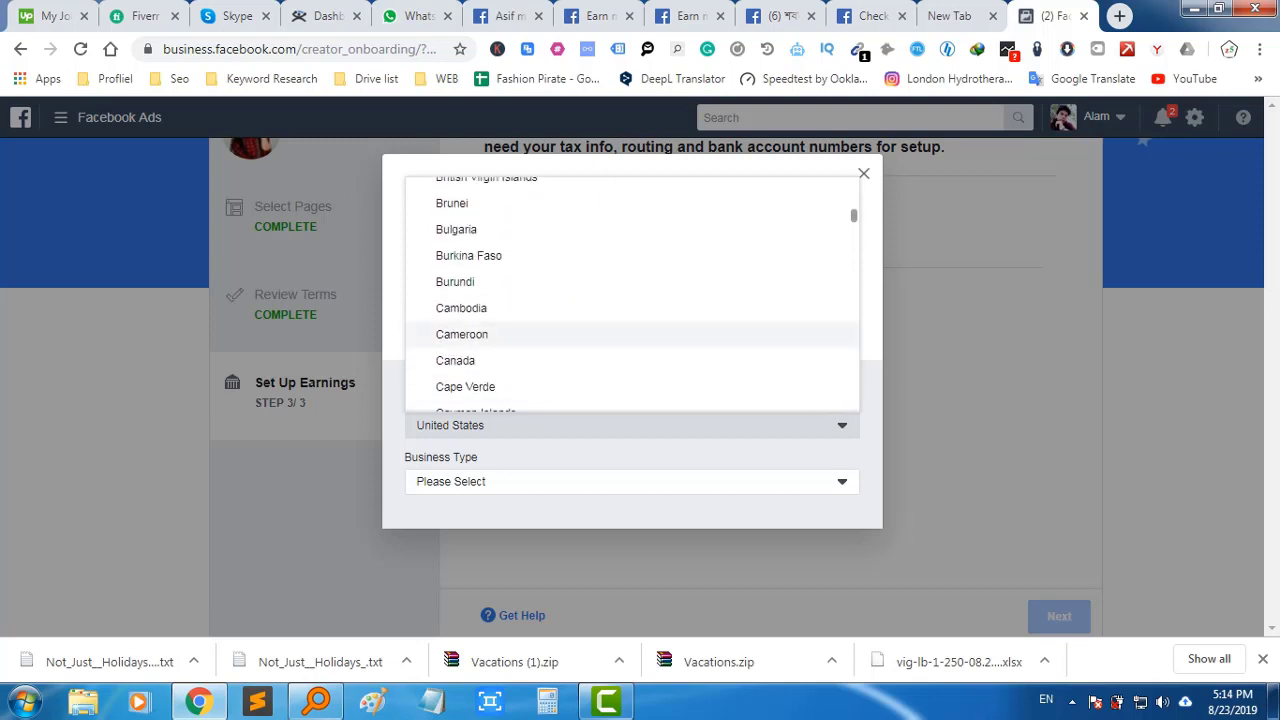
{"action": "scroll", "coordinate": [530, 320], "scroll_direction": "up", "scroll_amount": 1}
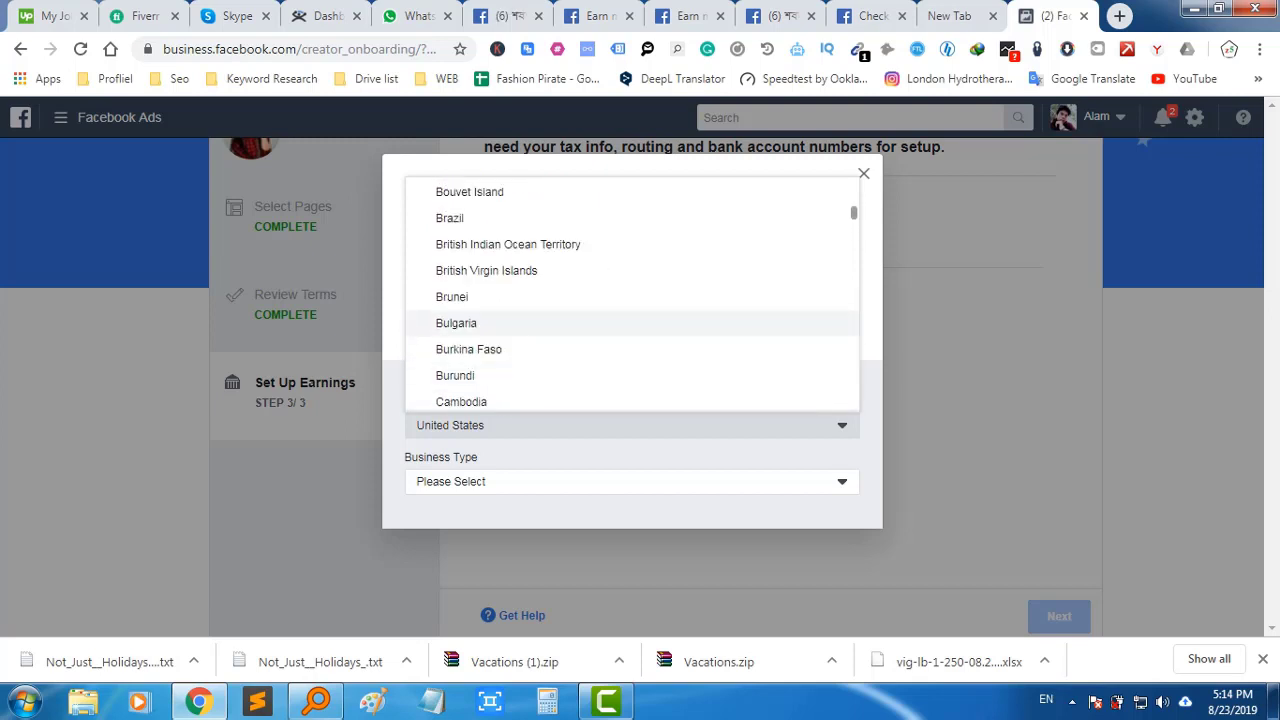
{"action": "scroll", "coordinate": [530, 320], "scroll_direction": "up", "scroll_amount": 3}
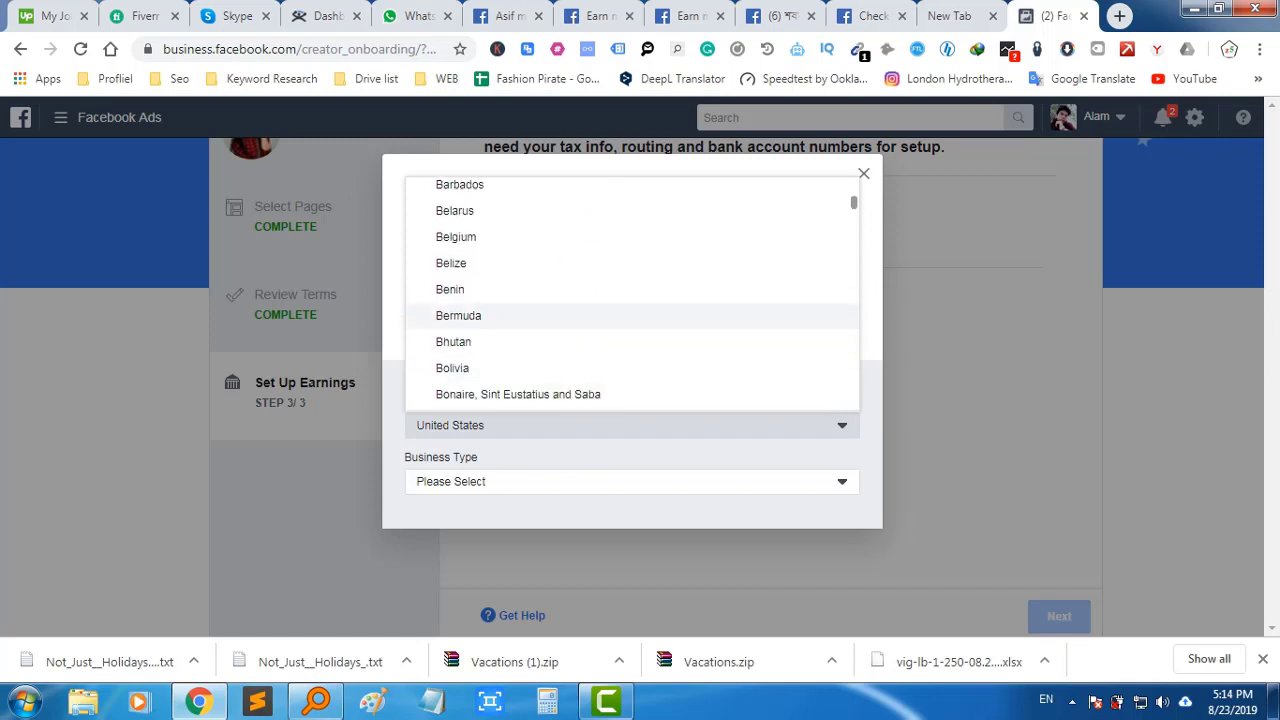
{"action": "scroll", "coordinate": [530, 310], "scroll_direction": "up", "scroll_amount": 1}
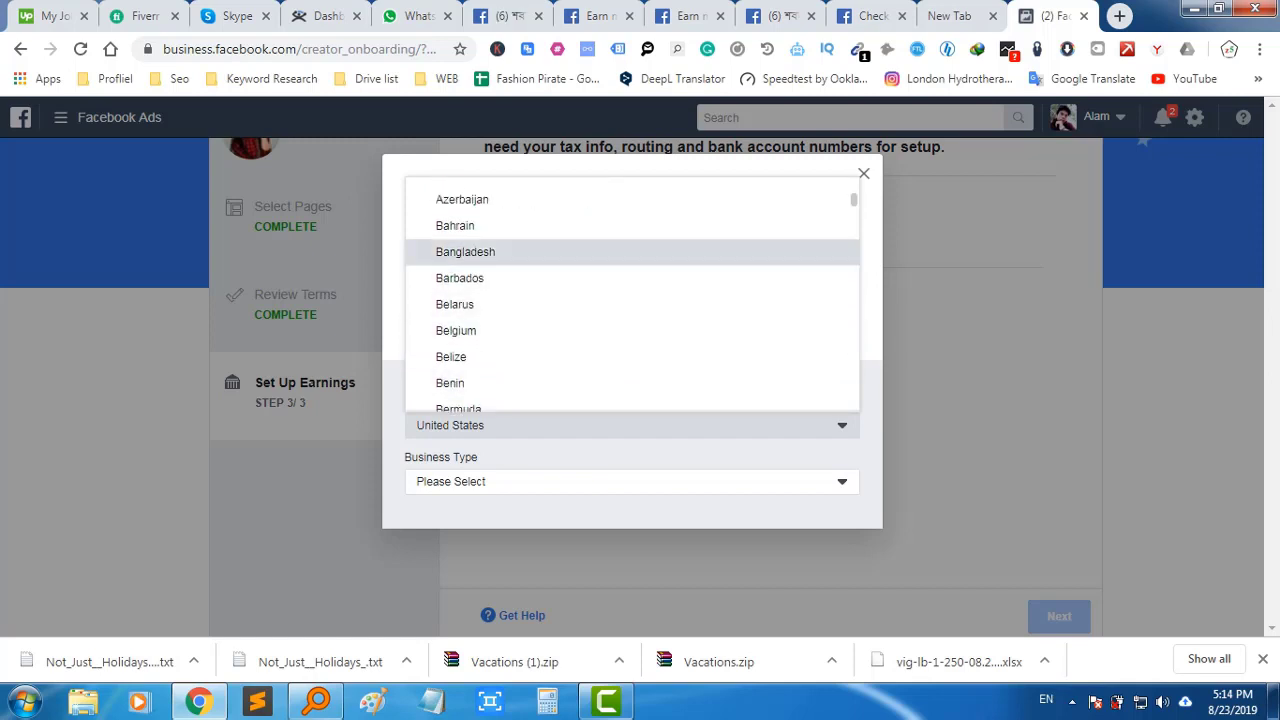
{"action": "left_click", "coordinate": [465, 251]}
{"action": "left_click", "coordinate": [500, 481]}
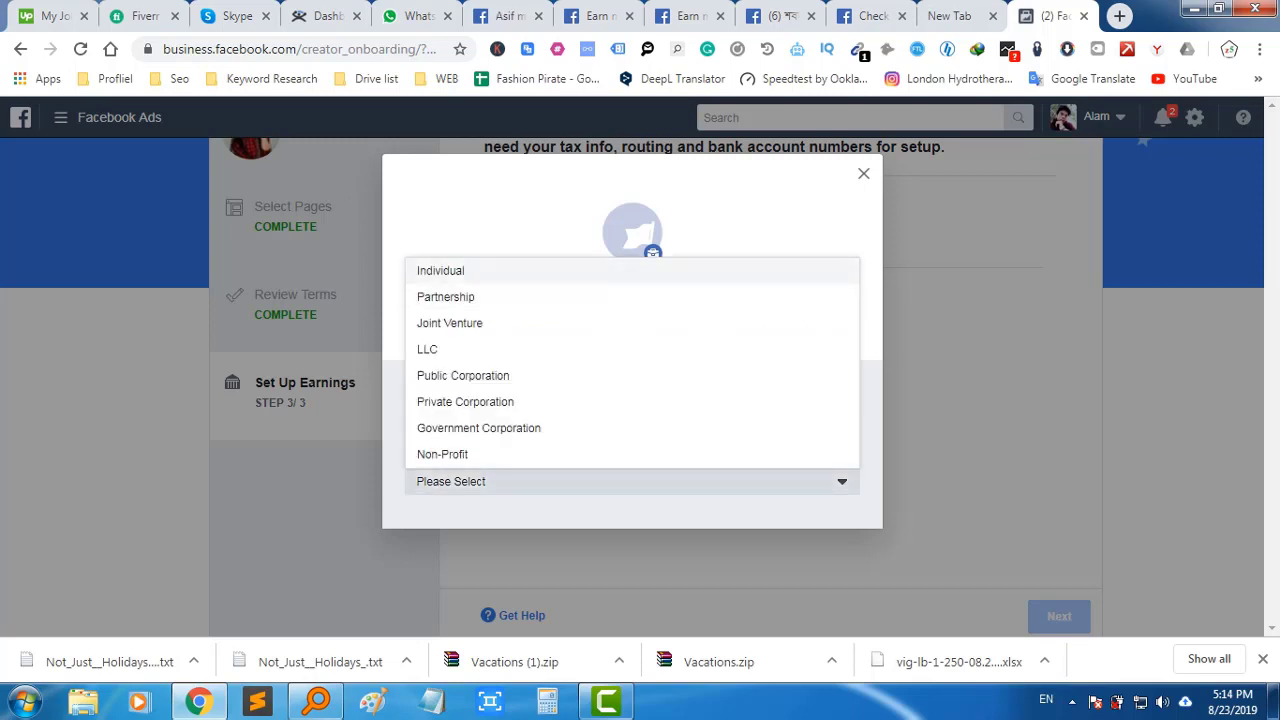
{"action": "left_click", "coordinate": [440, 270]}
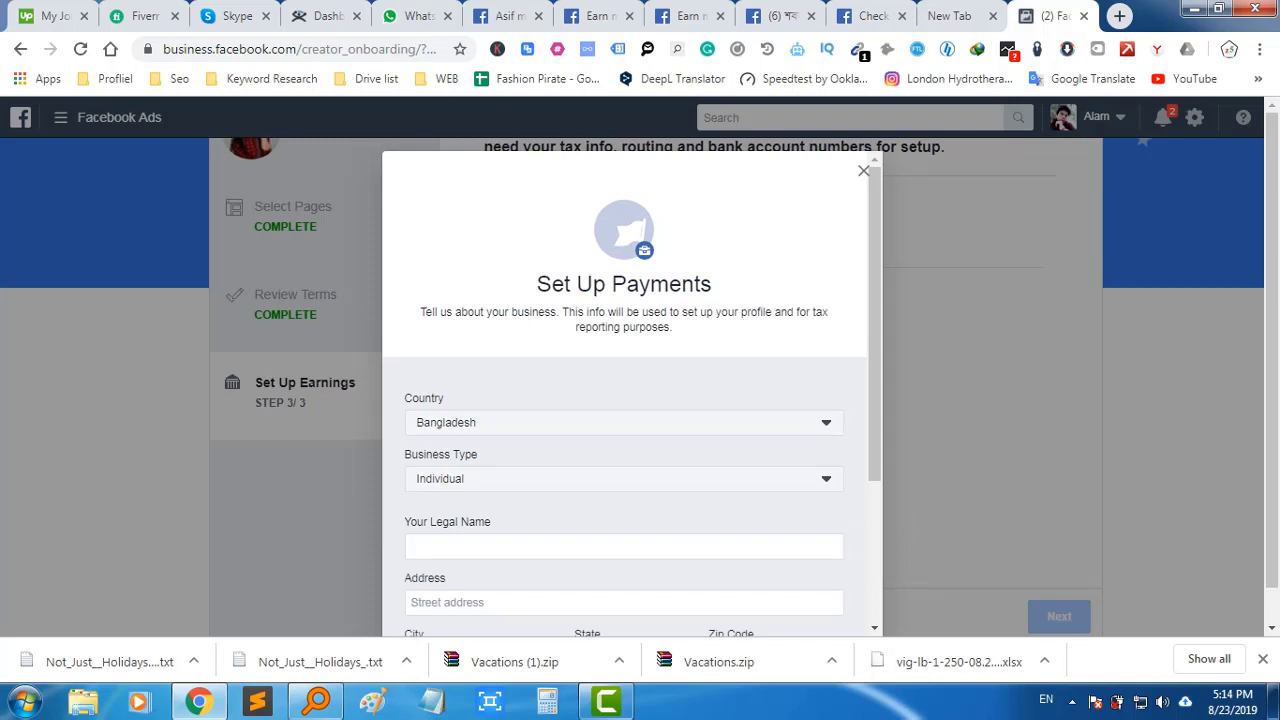
Enter the payee's legal name and street address in the payment form
{"action": "scroll", "coordinate": [624, 400], "scroll_direction": "down", "scroll_amount": 2}
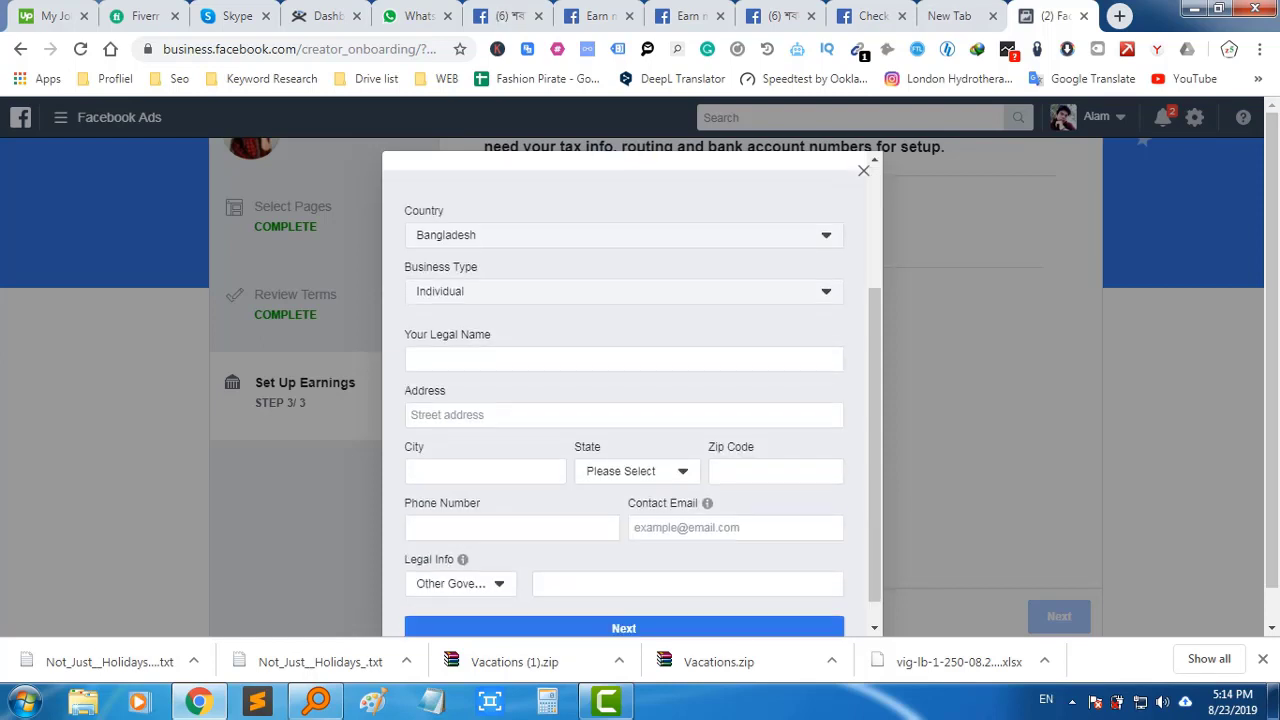
{"action": "left_click", "coordinate": [624, 359]}
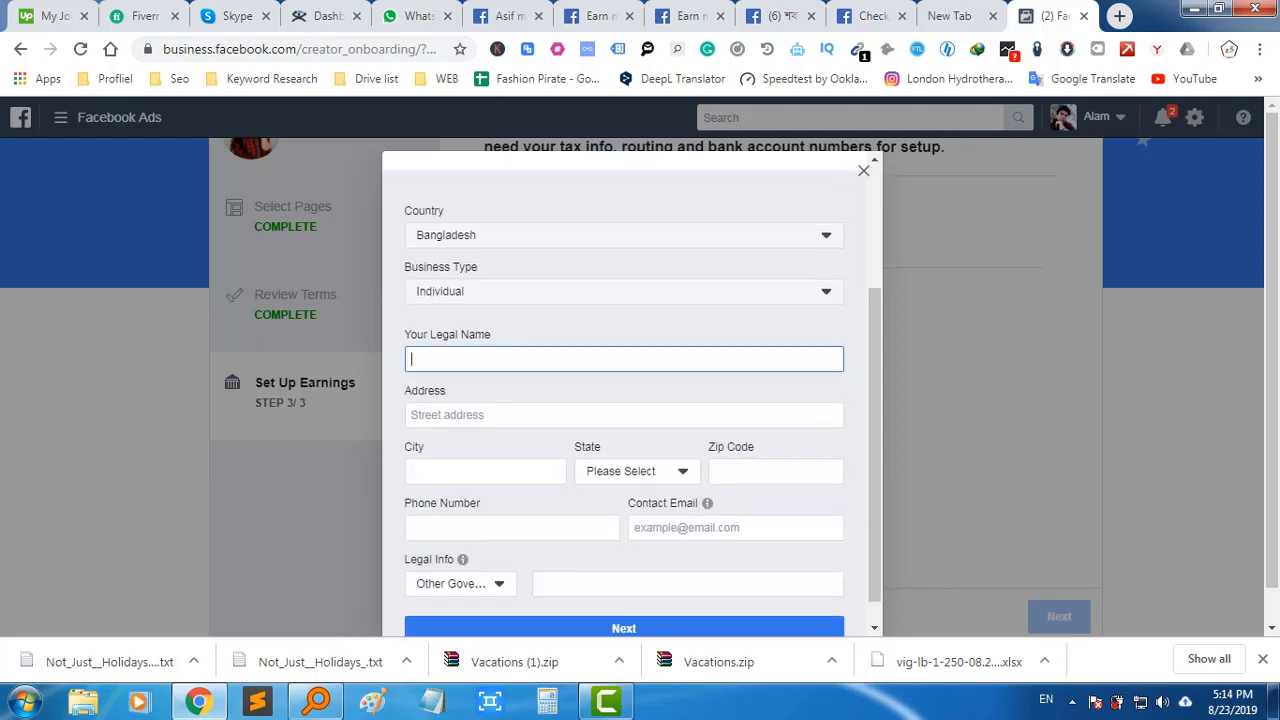
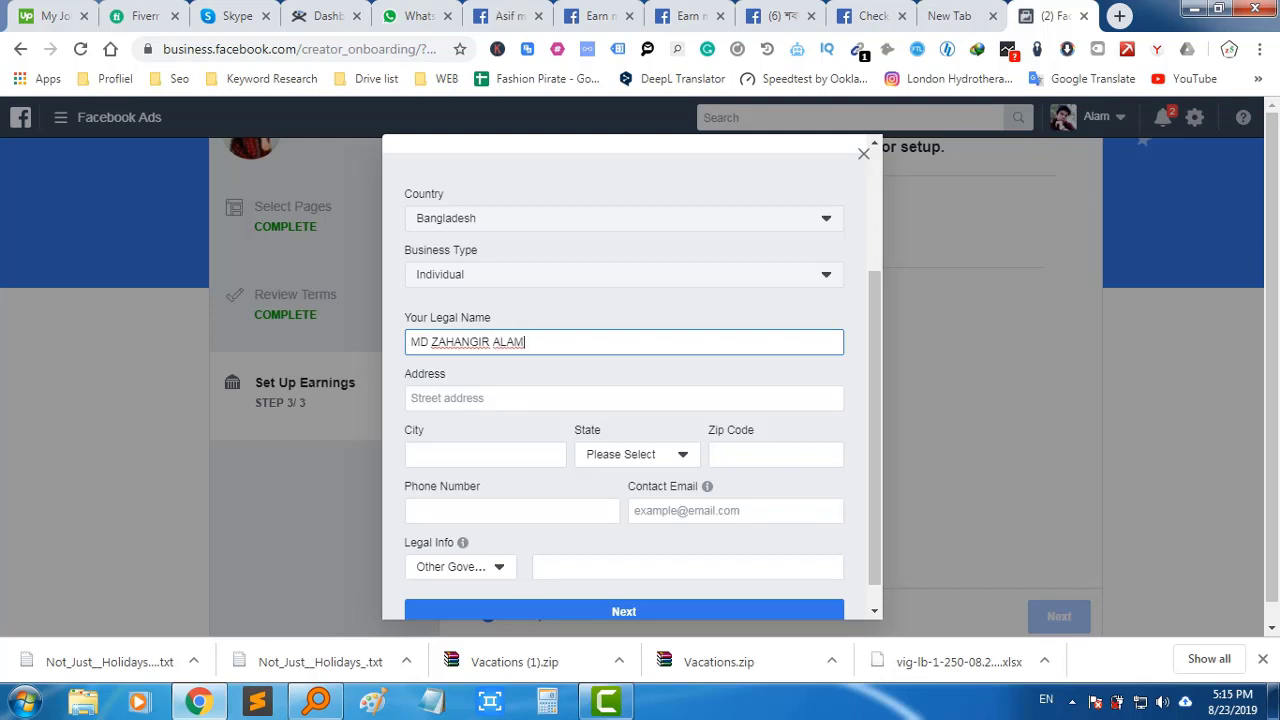
{"action": "left_click", "coordinate": [624, 398]}
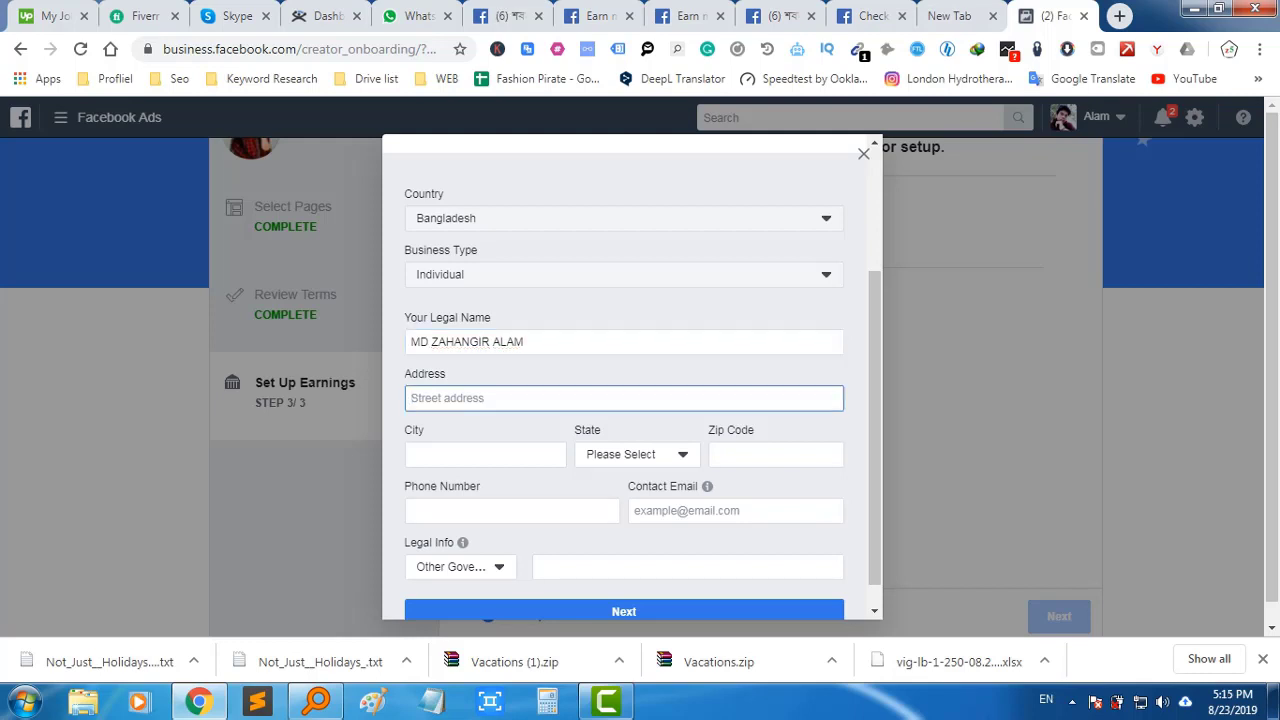
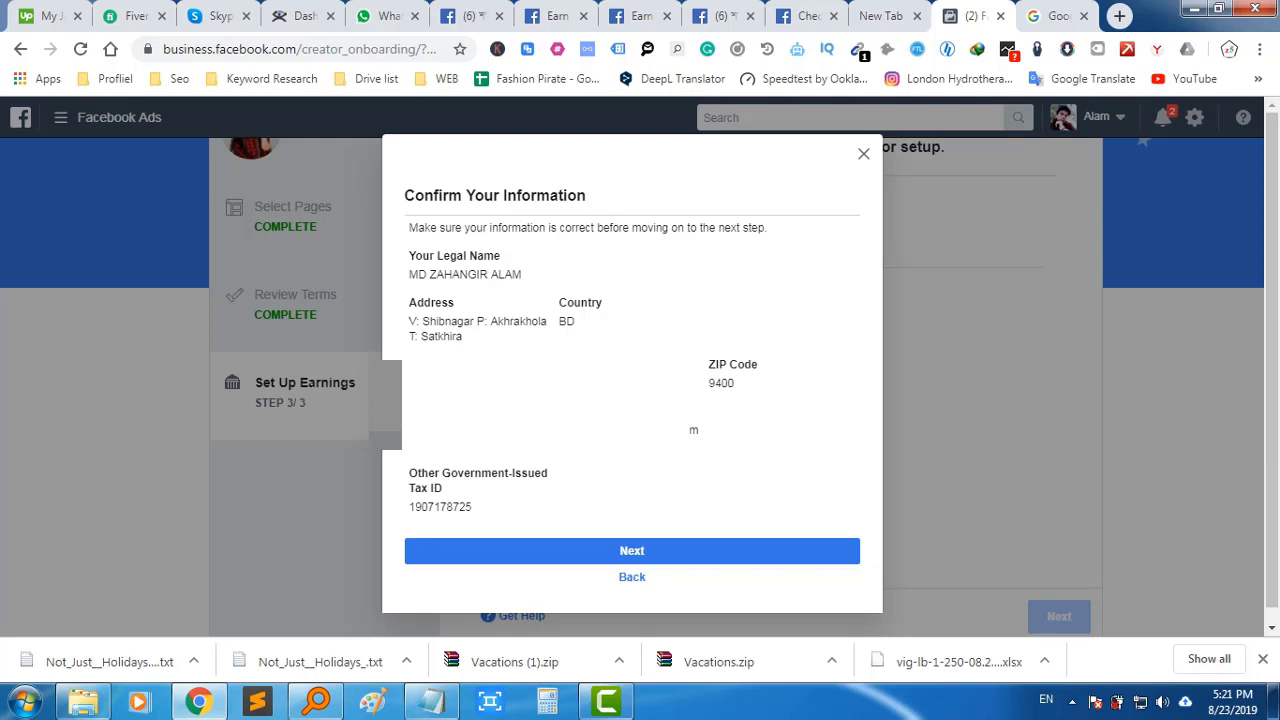
Confirm the payee information, then fetch the saved bank details for the Link your Bank form
{"action": "key", "text": "Return"}
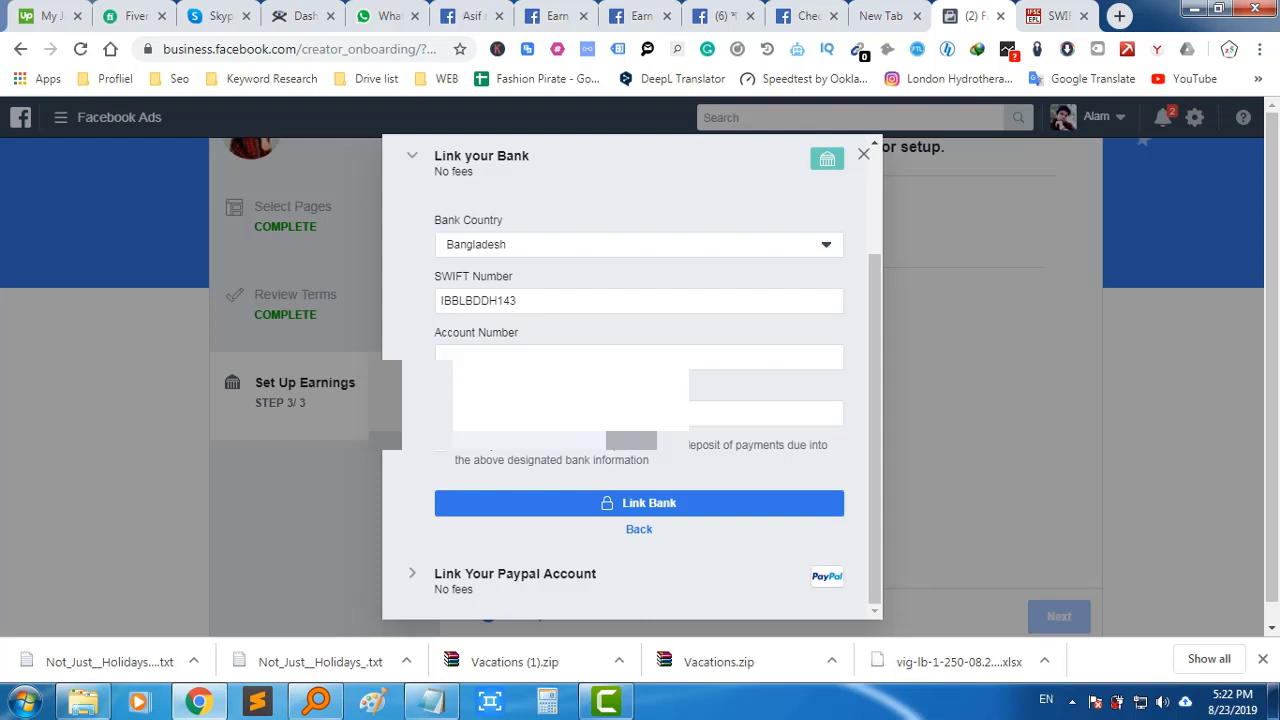
{"action": "left_click", "coordinate": [516, 300]}
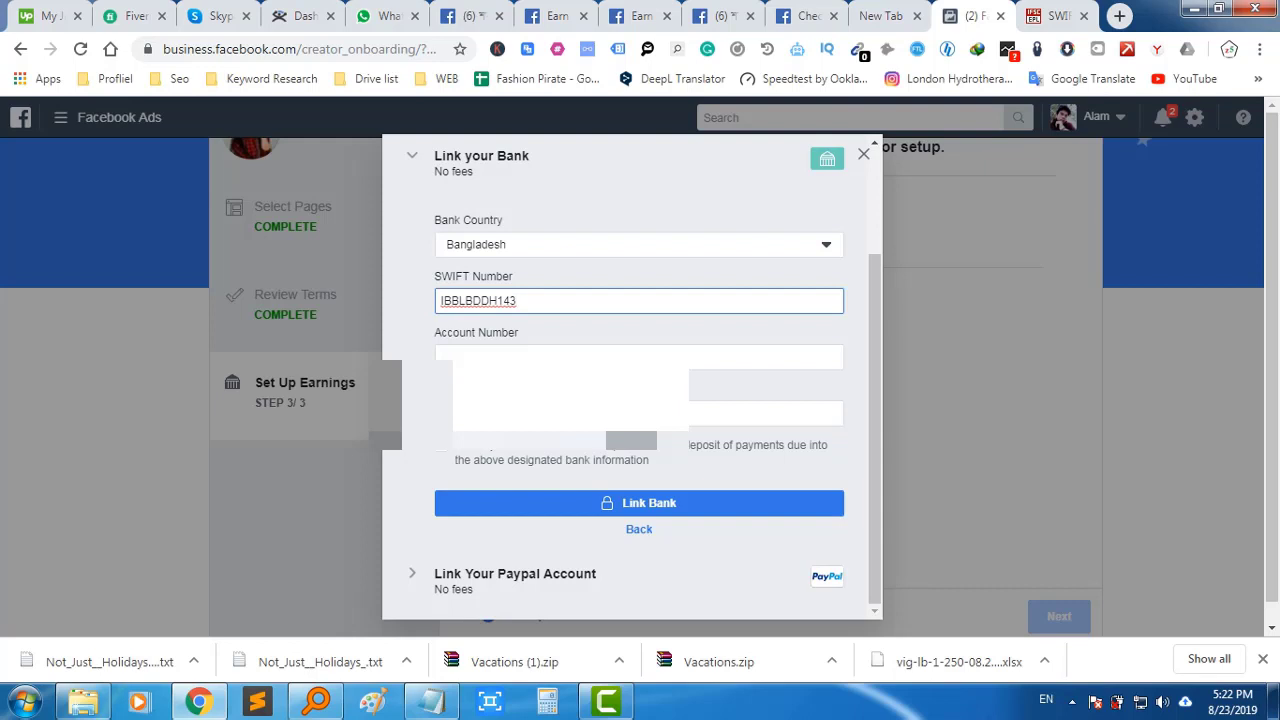
{"action": "left_click", "coordinate": [441, 357]}
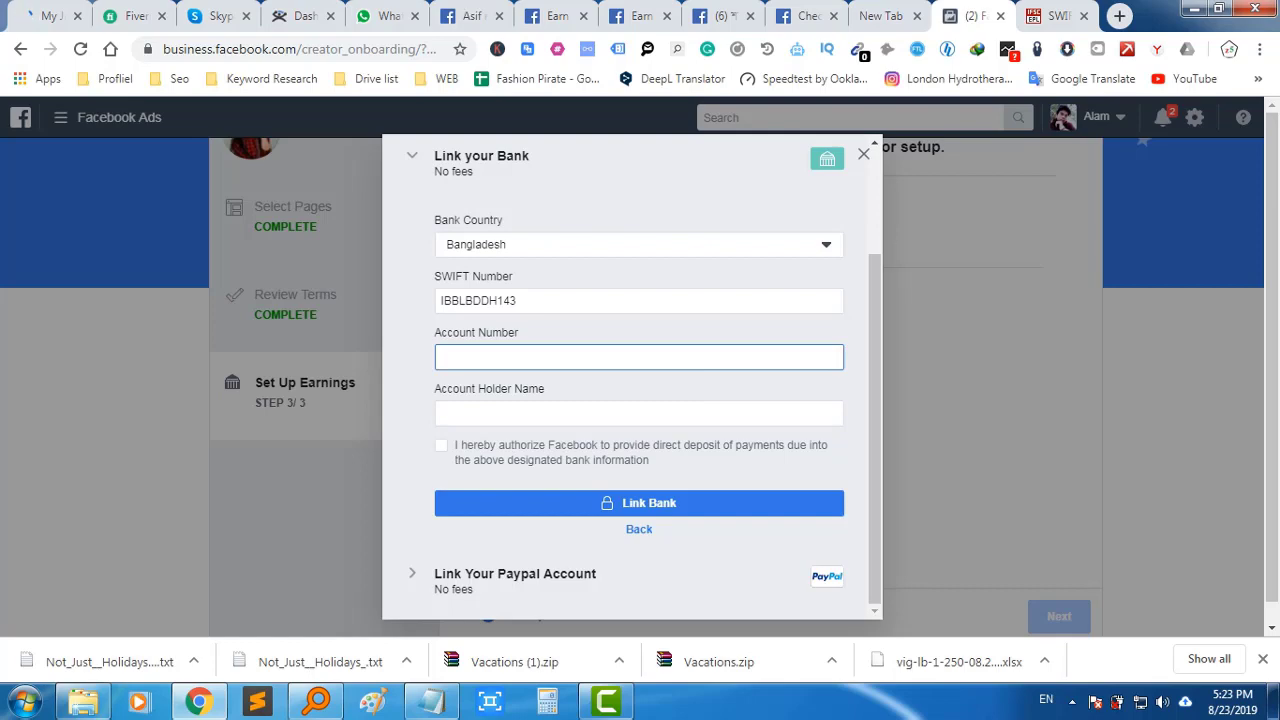
{"action": "key", "text": "alt+Tab"}
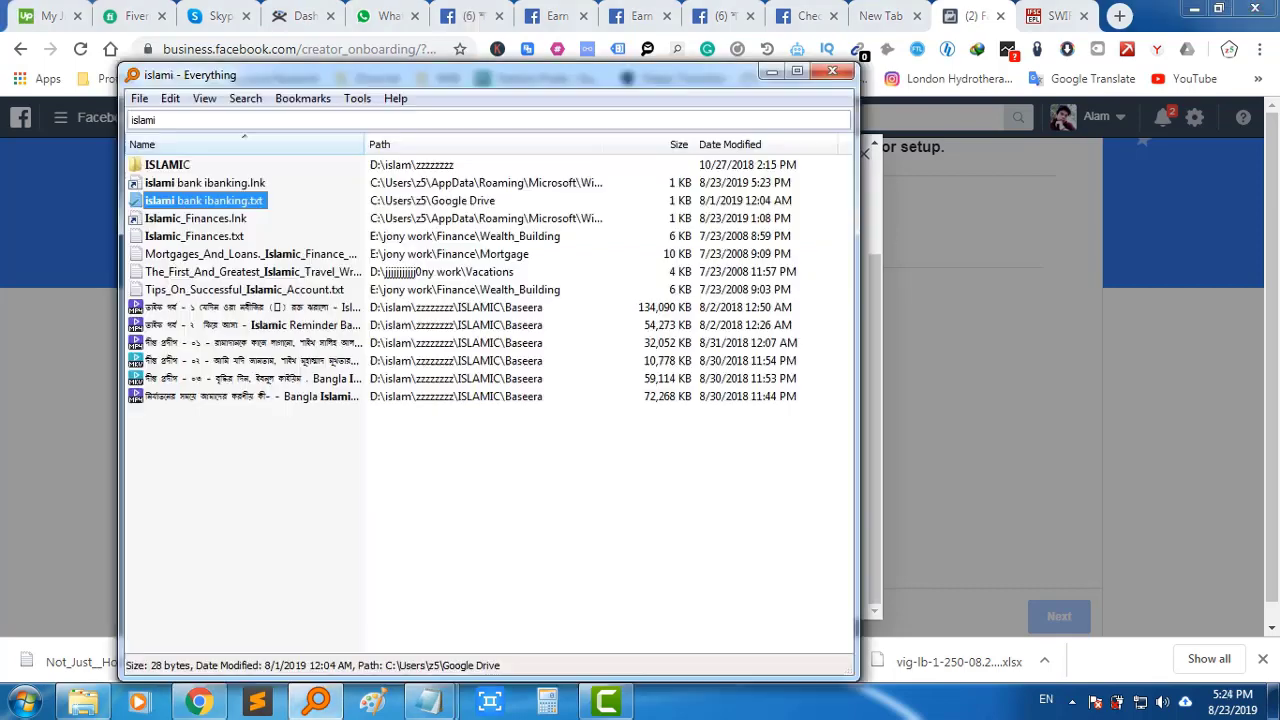
{"action": "left_click", "coordinate": [772, 71]}
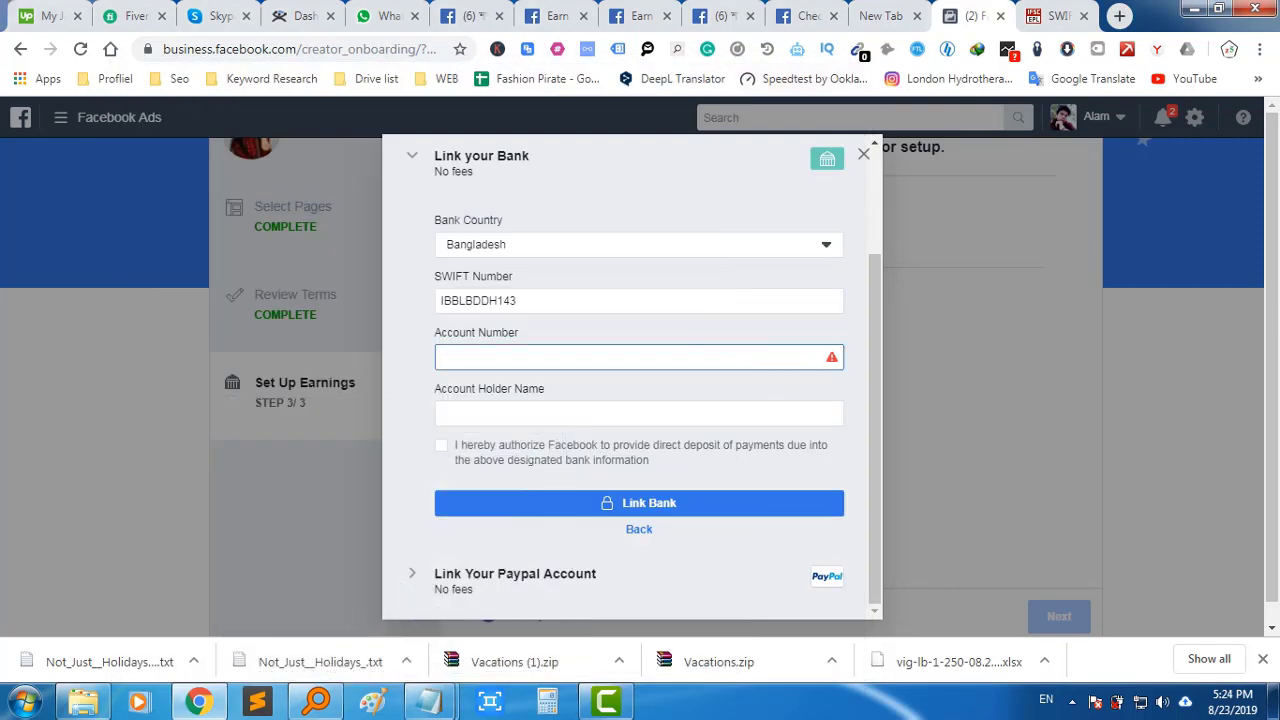
Paste the bank account number and enter the account holder's name
{"action": "key", "text": "ctrl+v"}
{"action": "left_click", "coordinate": [639, 413]}
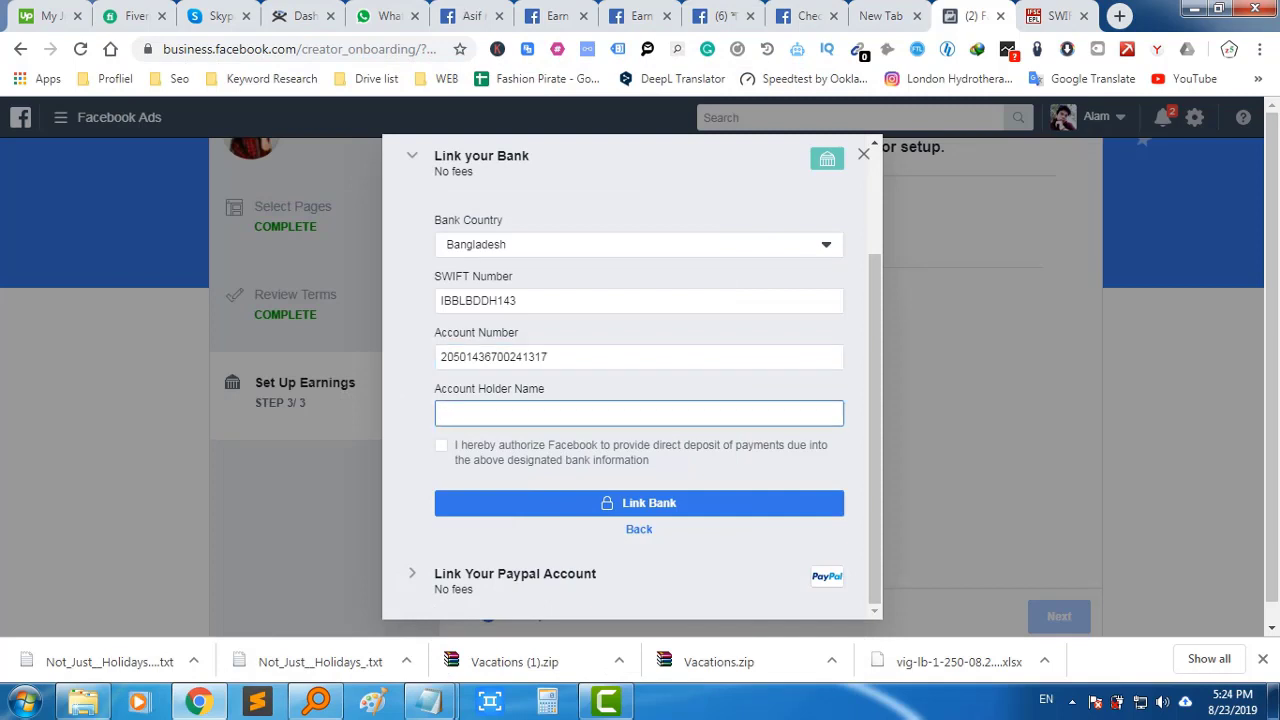
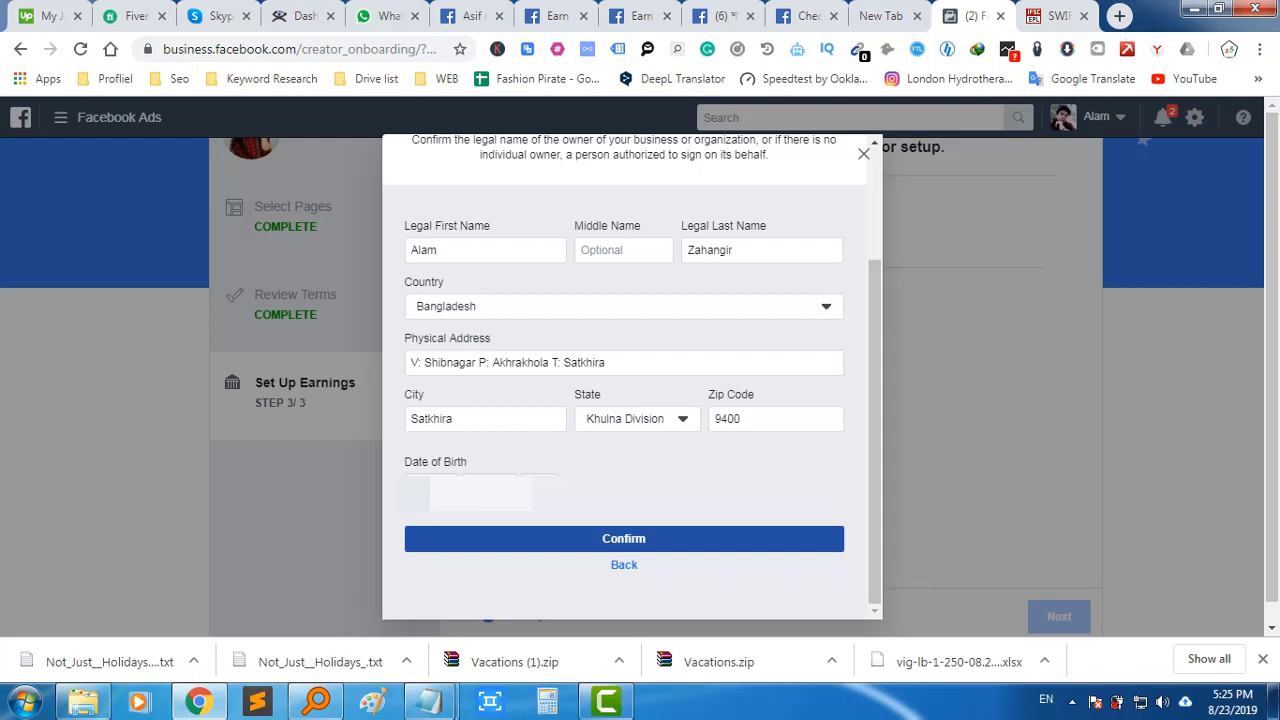
Submit the owner's identity details, dismiss the all-set confirmation, and continue past earnings setup
{"action": "key", "text": "Return"}
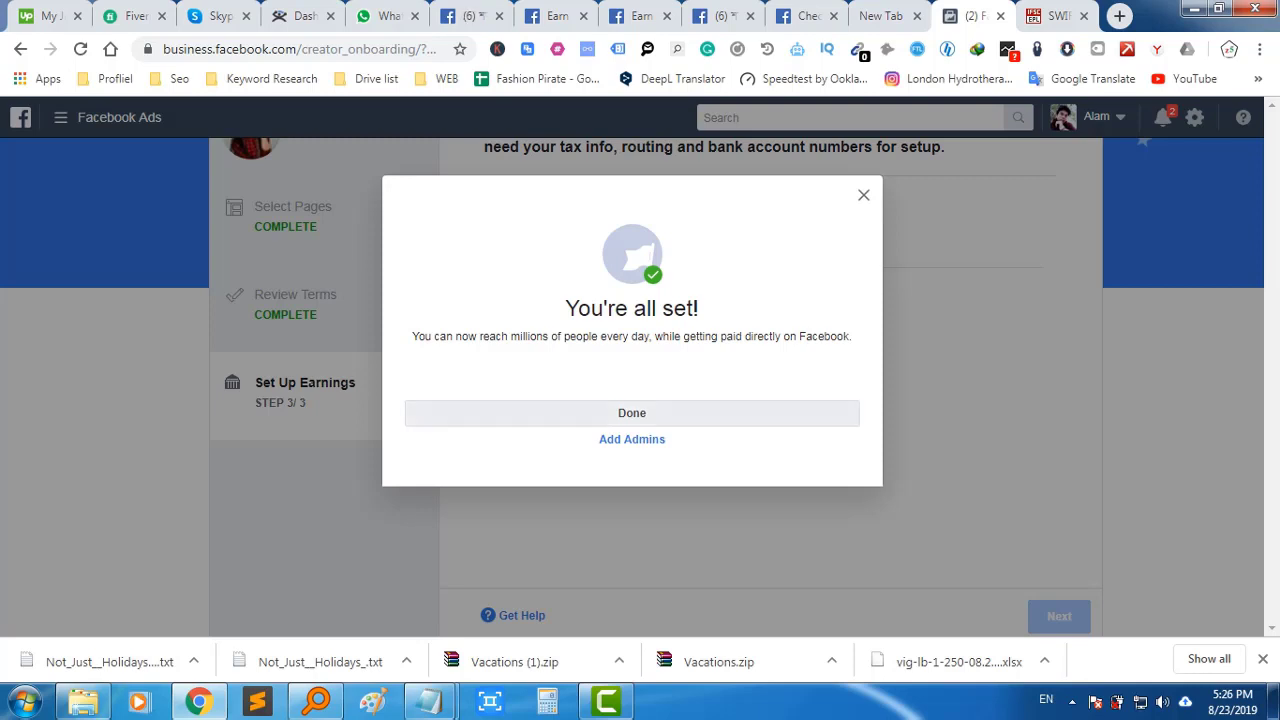
{"action": "key", "text": "Return"}
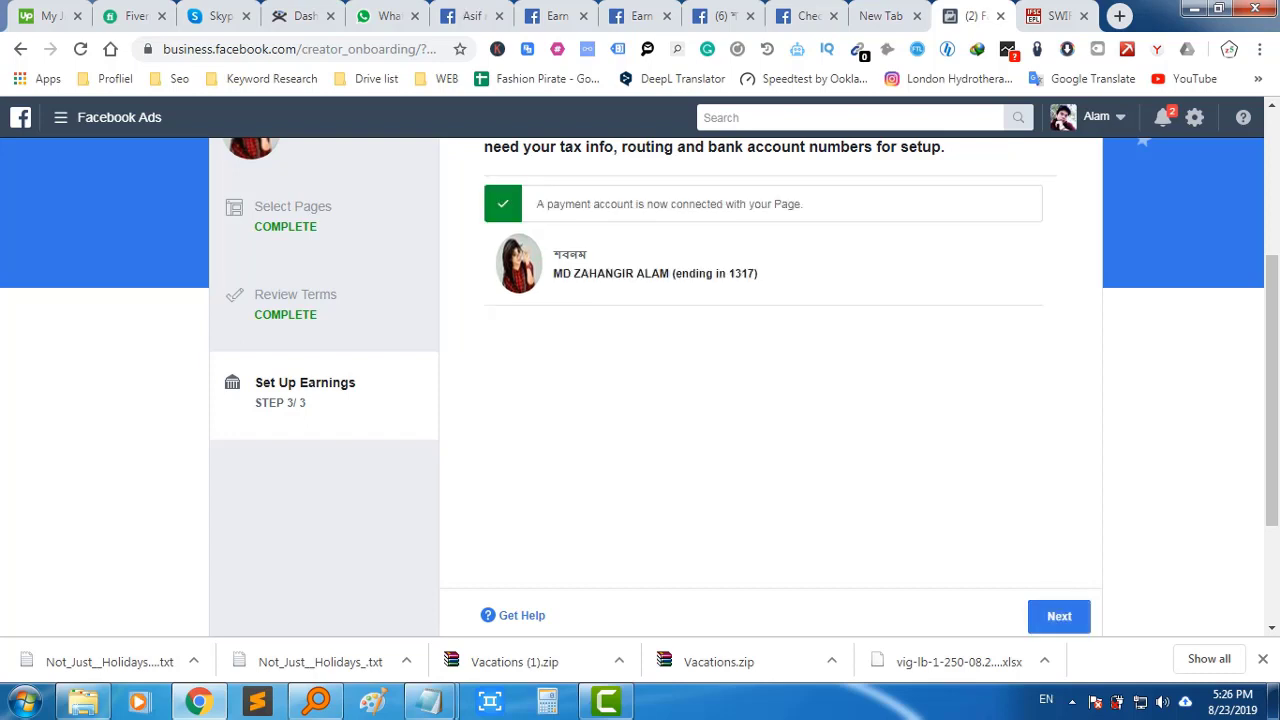
{"action": "left_click", "coordinate": [1059, 616]}
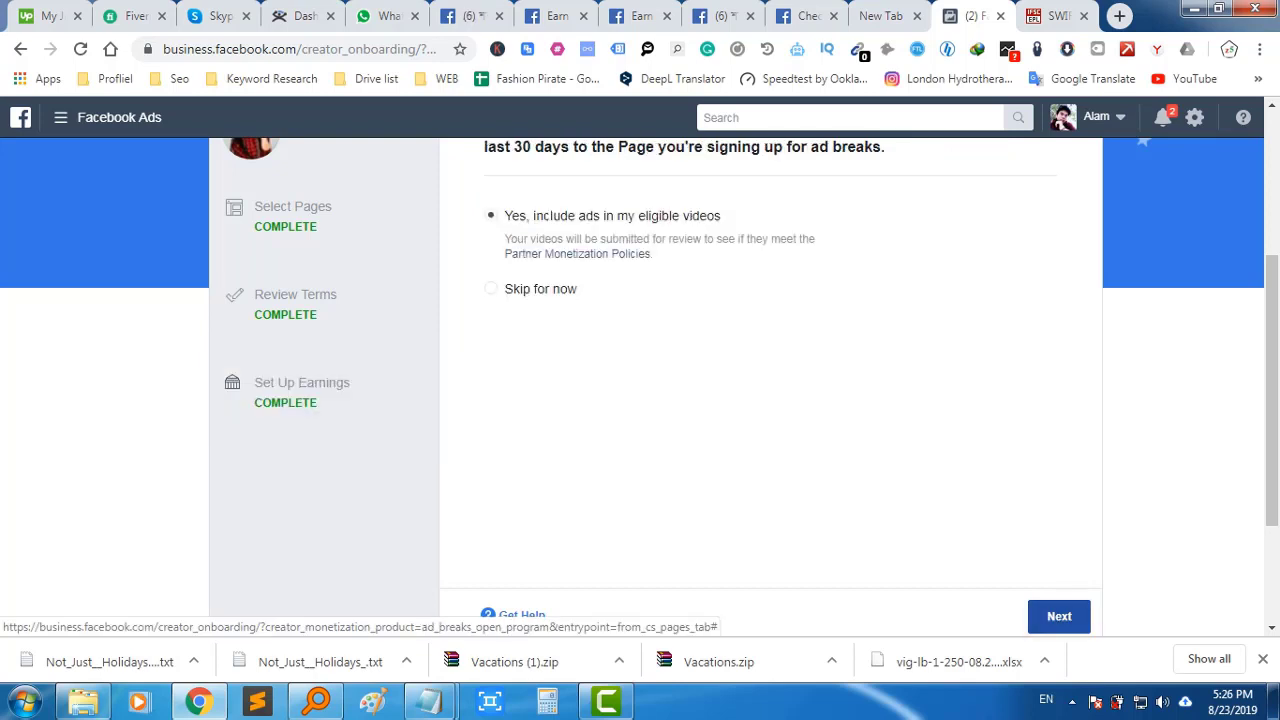